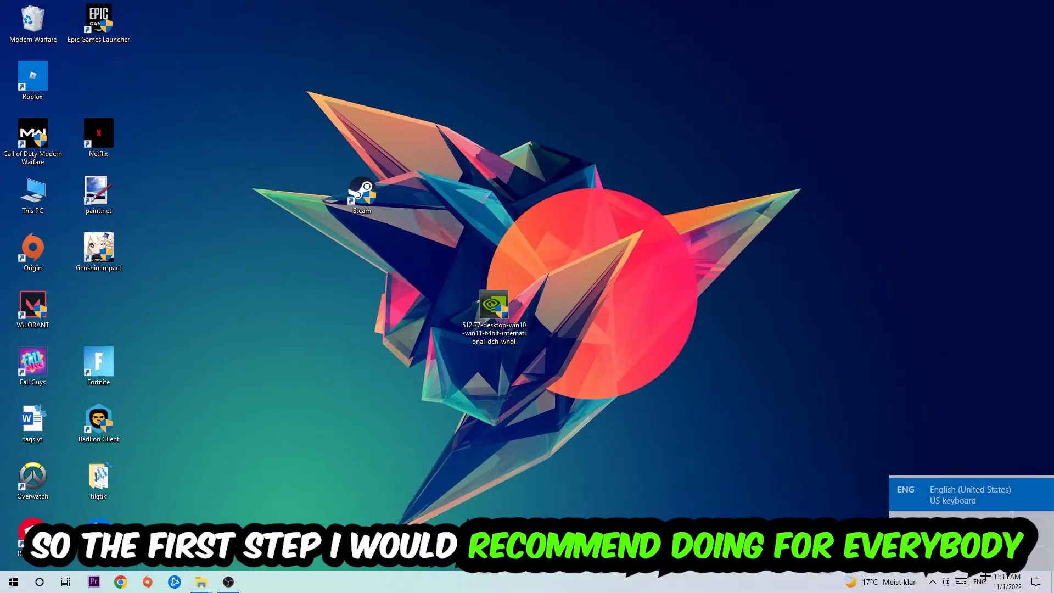
- Switch the keyboard layout from English to German and open the Run dialog
key("super+space")
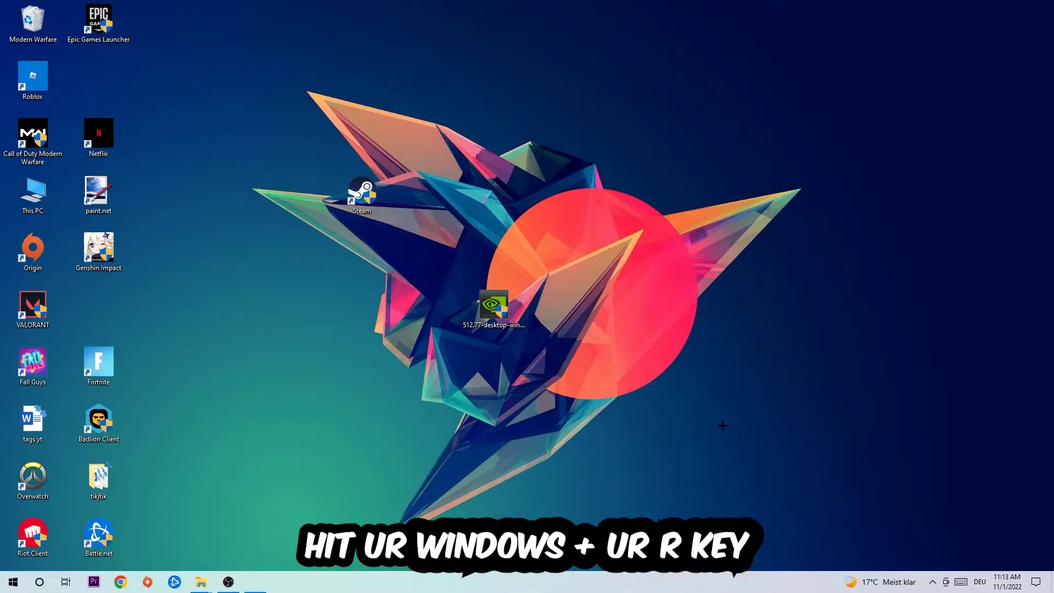
key("super+r")
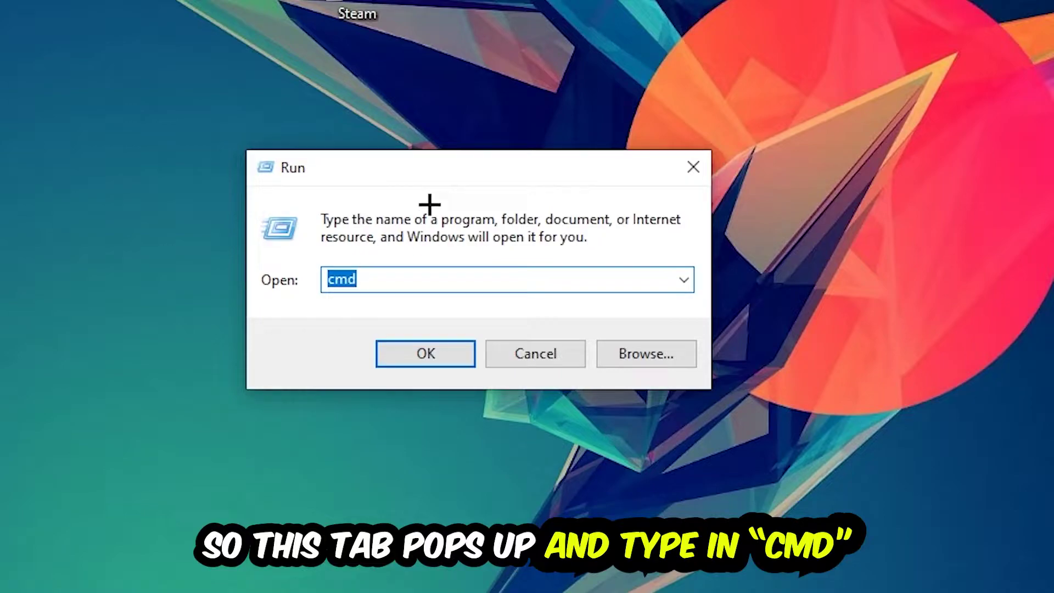
- Launch Command Prompt maximized and run ipconfig /flushdns to clear the DNS cache
left_click(464, 349)
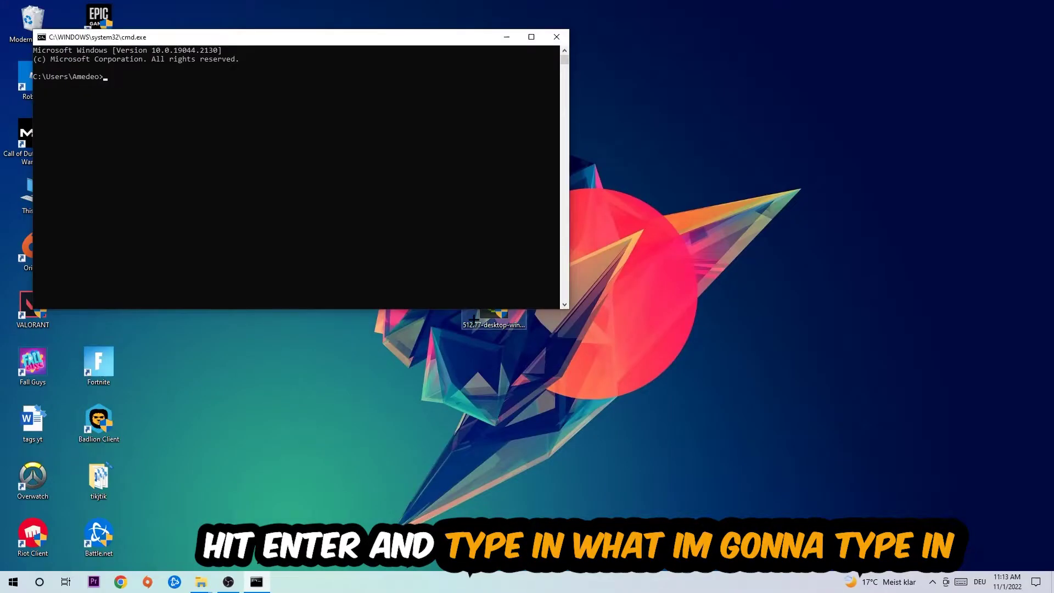
left_click(531, 37)
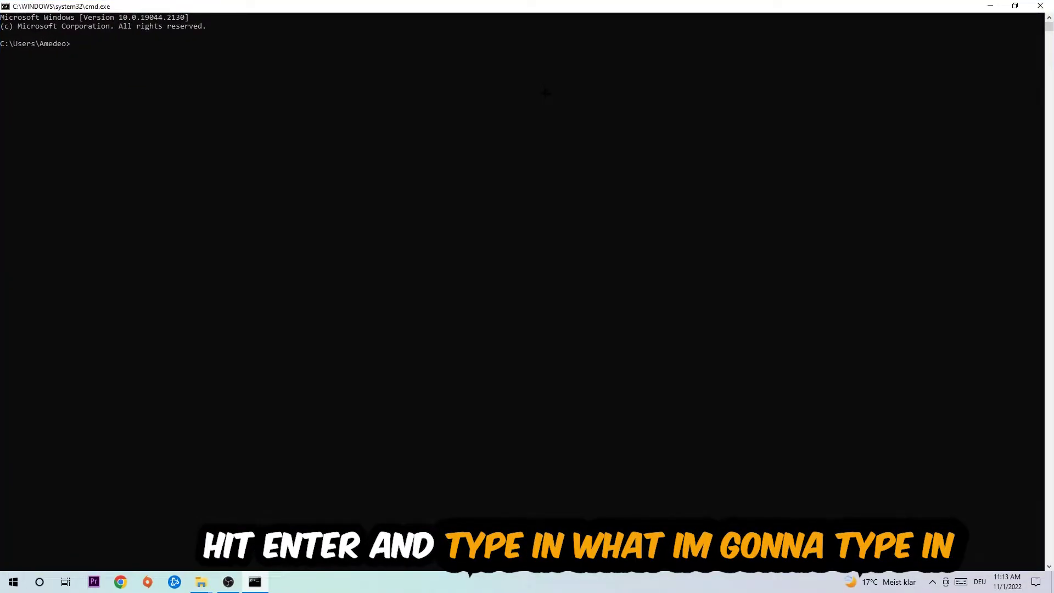
type("ip")
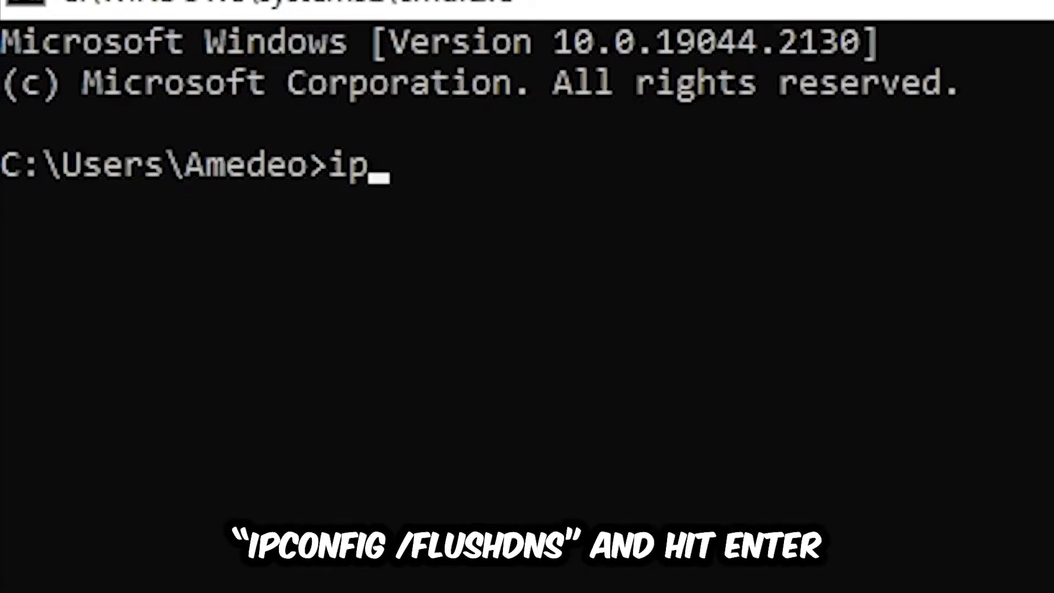
type("config ")
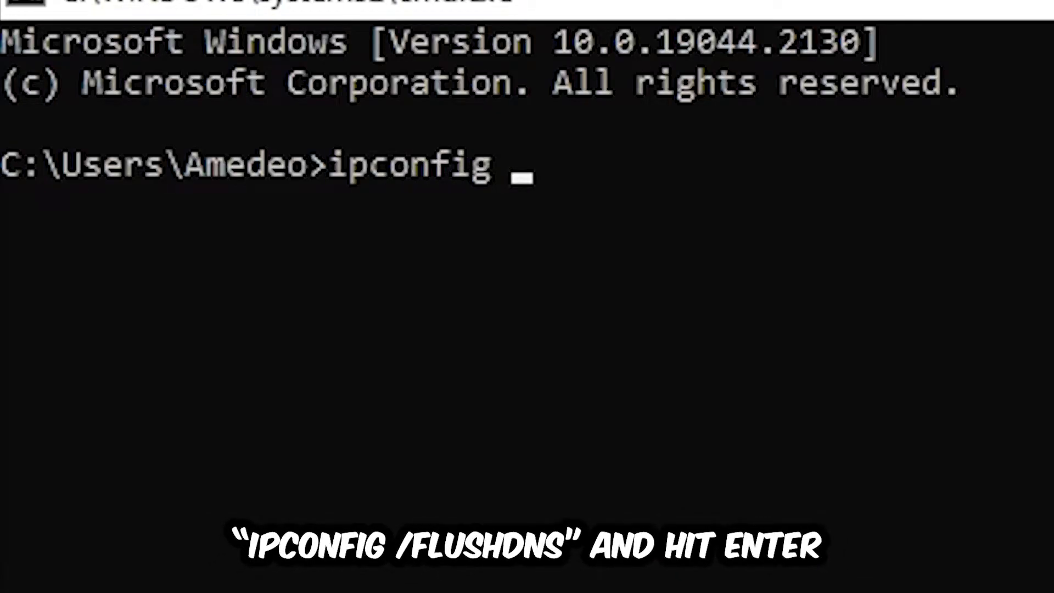
type("/fk")
key("BackSpace")
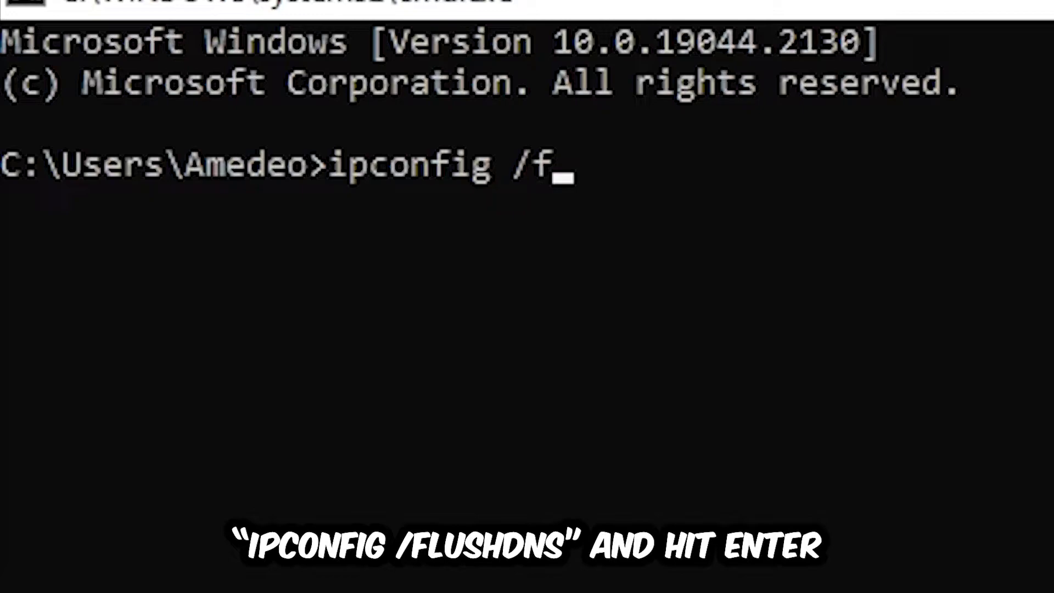
type("lushdns")
key("Return")
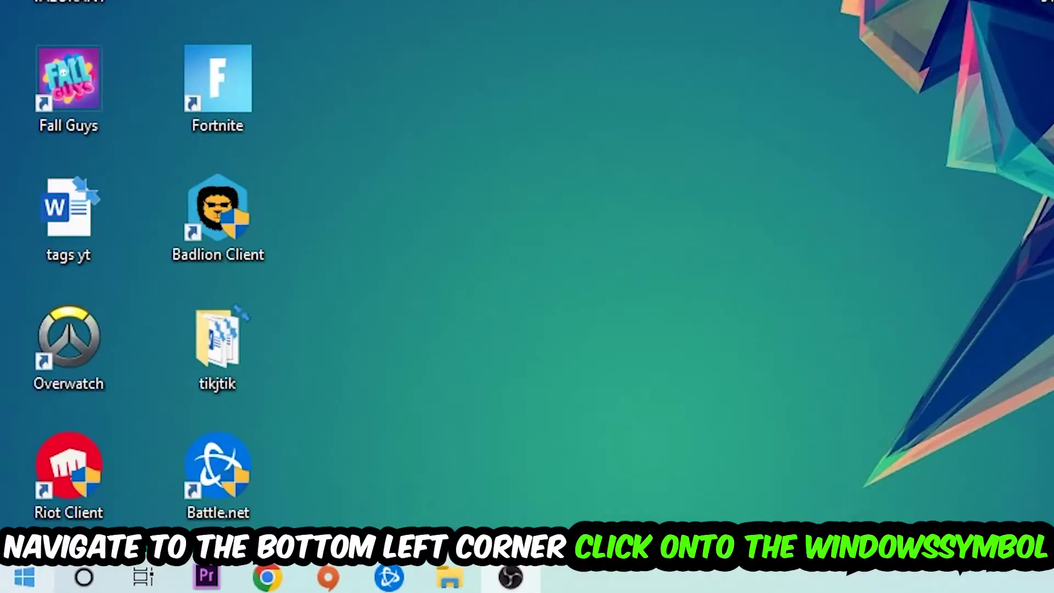
- Open the Network & Internet page in Windows Settings from the Start menu
left_click(13, 581)
left_click(24, 466)
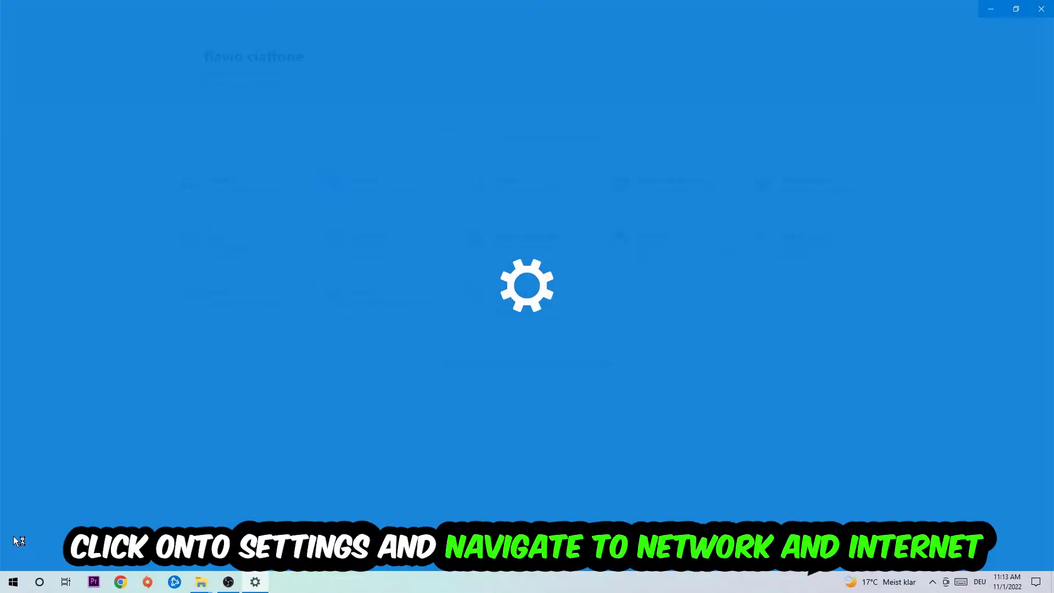
left_click(691, 184)
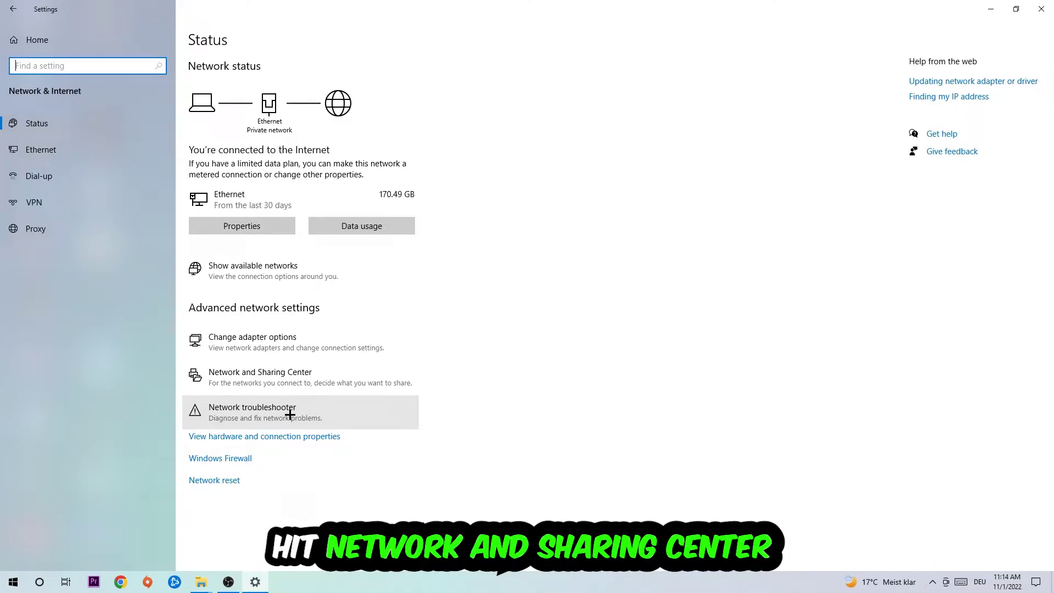
- Open the Ethernet adapter's IPv4 properties through Network and Sharing Center
left_click(322, 376)
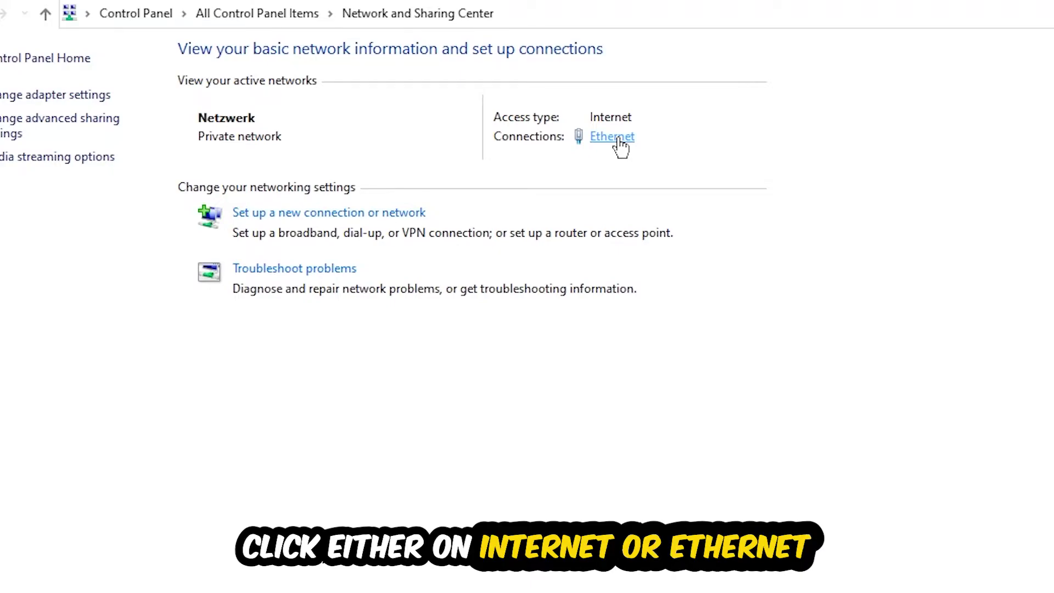
left_click(616, 139)
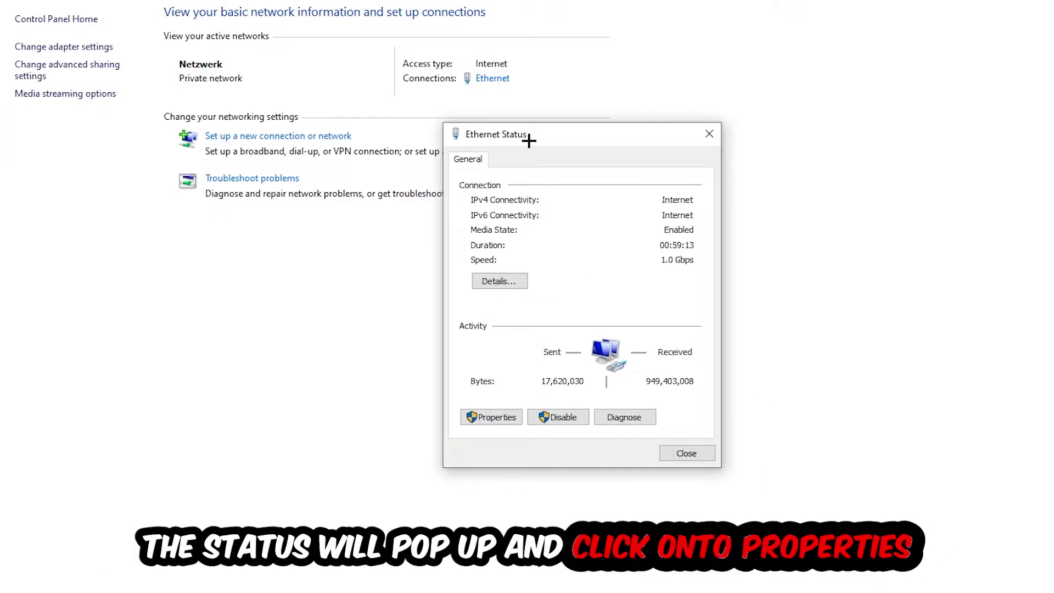
left_click(511, 410)
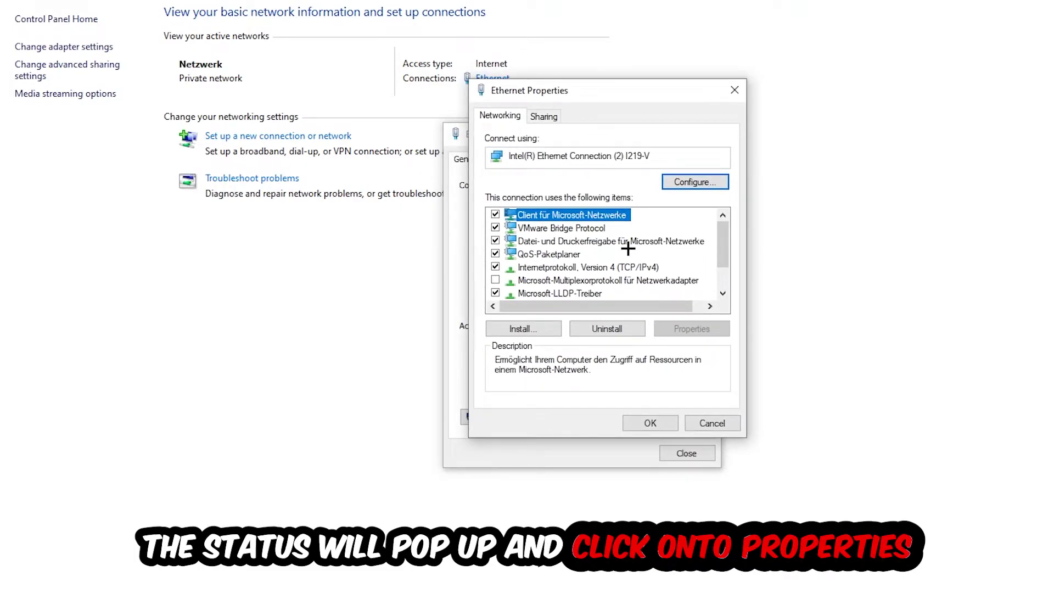
double_click(562, 266)
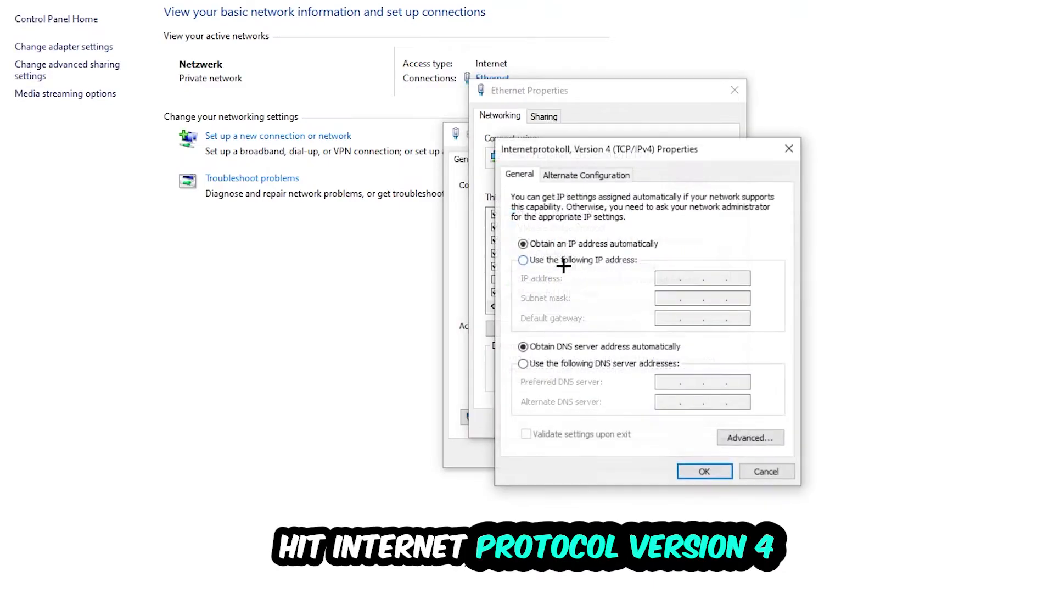
- Switch IPv4 to manually entered DNS server addresses, apply, and close the Ethernet dialogs
left_click(542, 365)
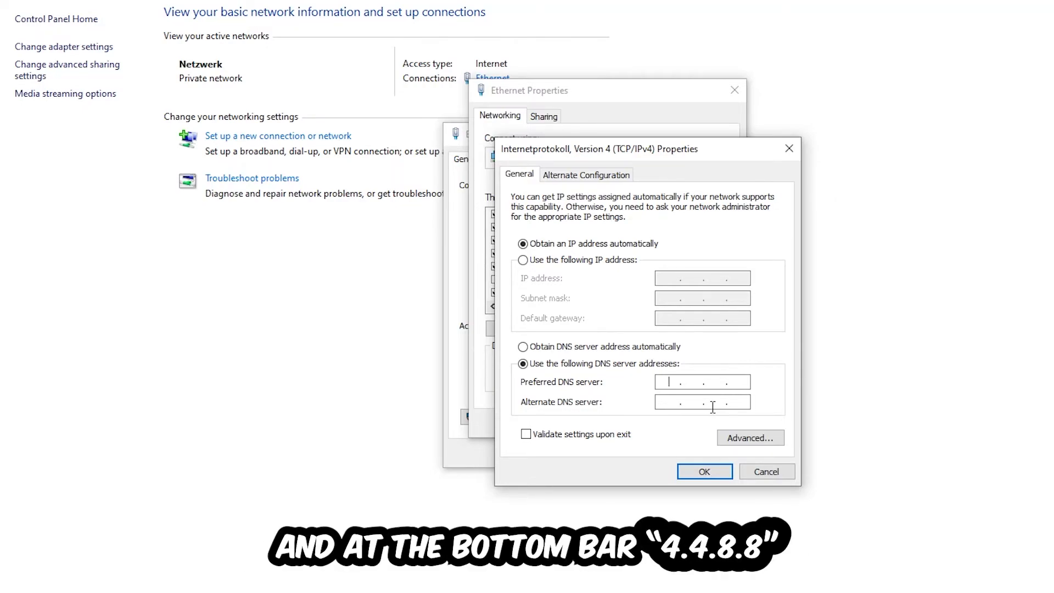
left_click(705, 472)
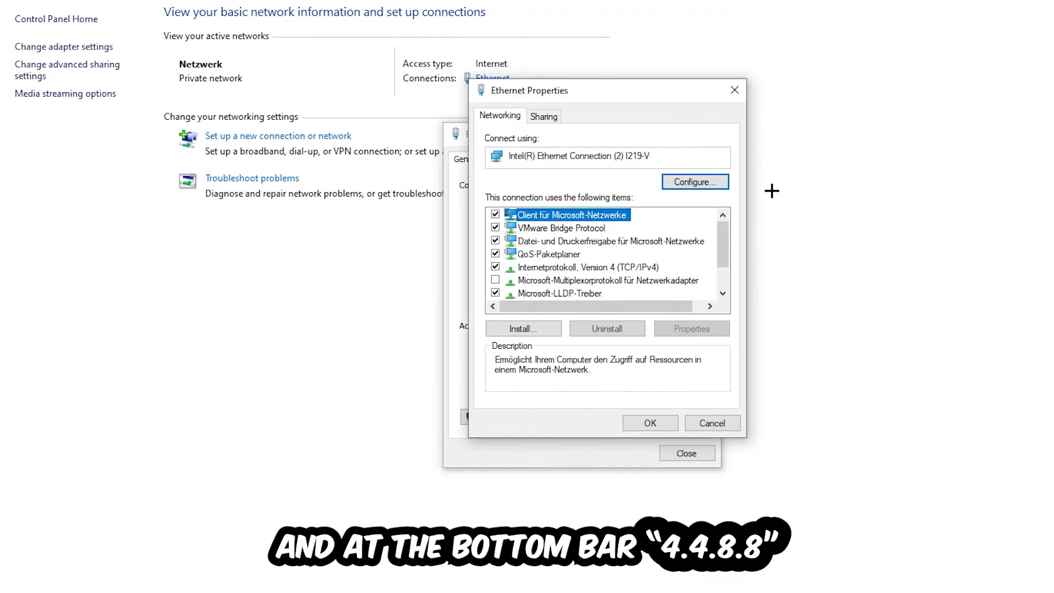
left_click(735, 90)
left_click(709, 134)
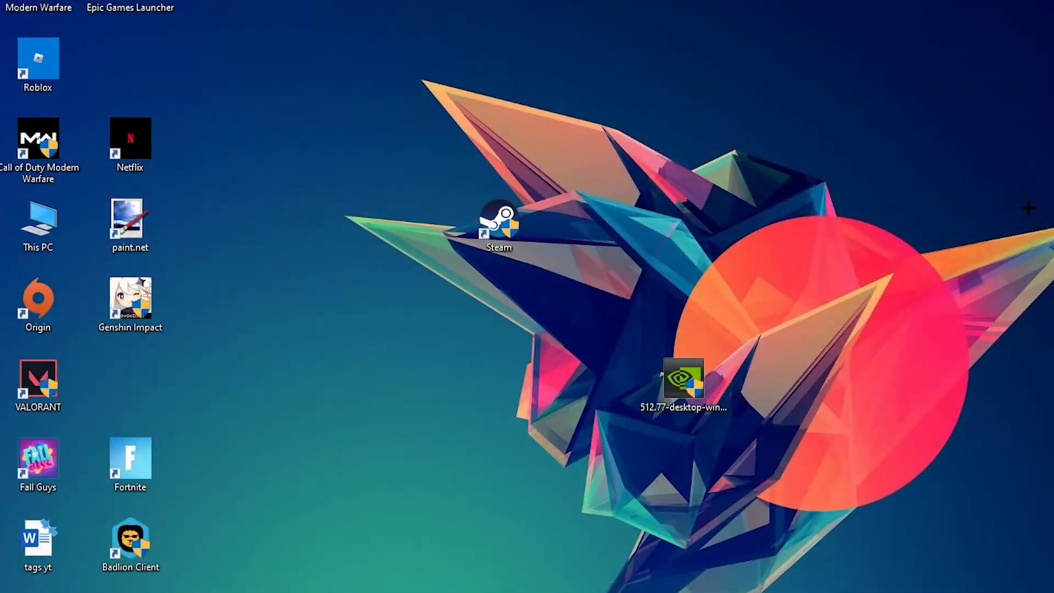